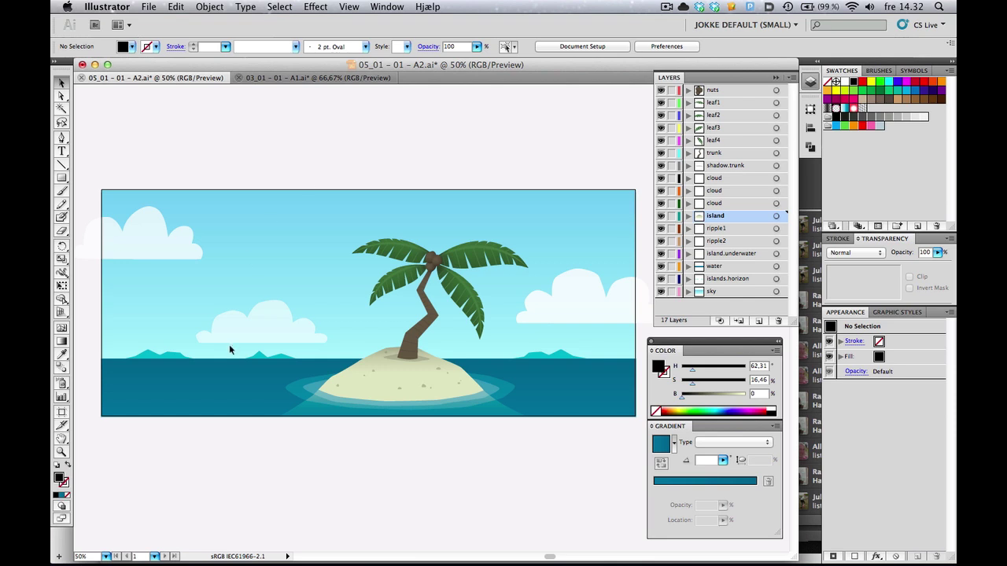
# Draw a black-filled 1872 × 248 px rectangle stretching across the horizon
pyautogui.click(204, 389)
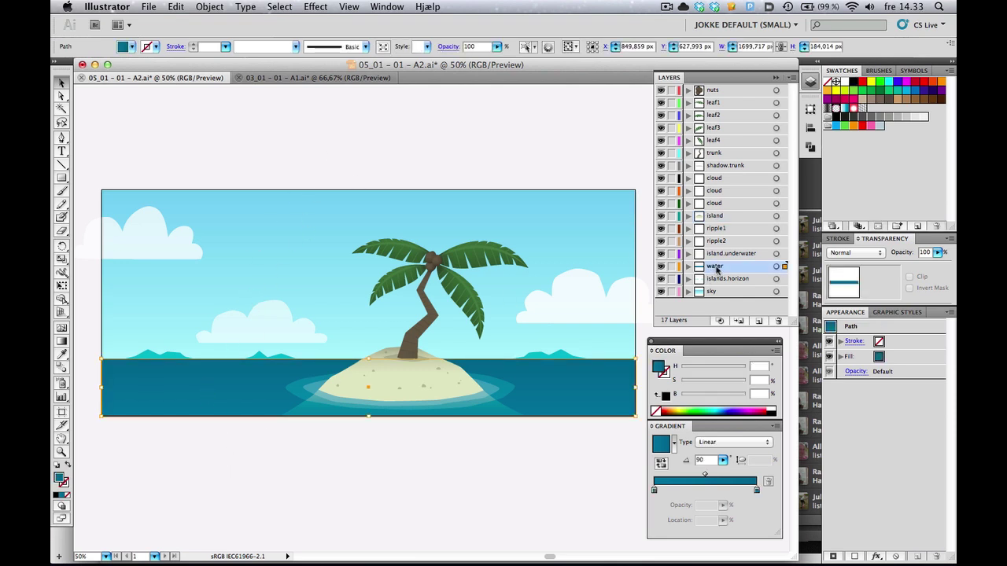
pyautogui.click(400, 481)
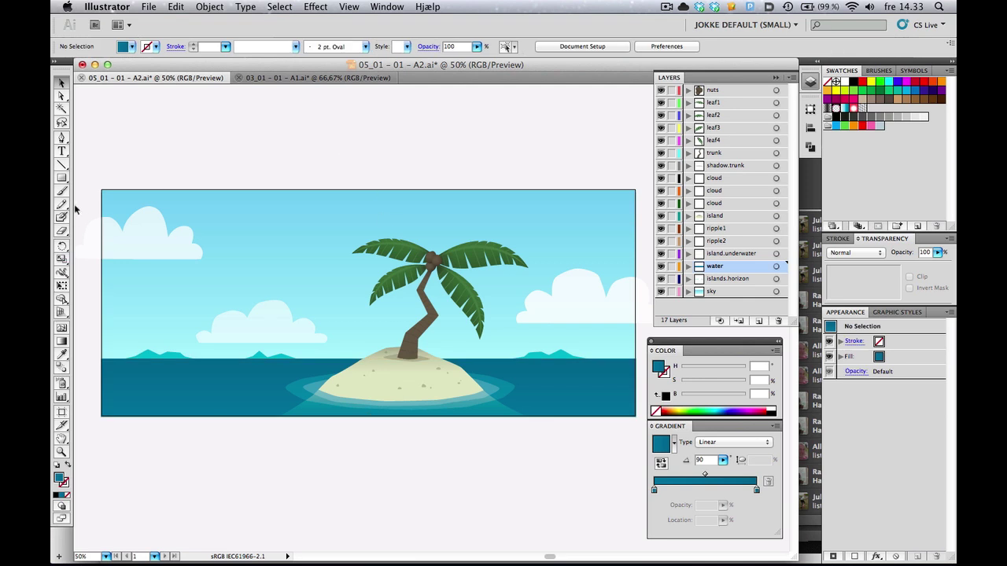
pyautogui.click(62, 178)
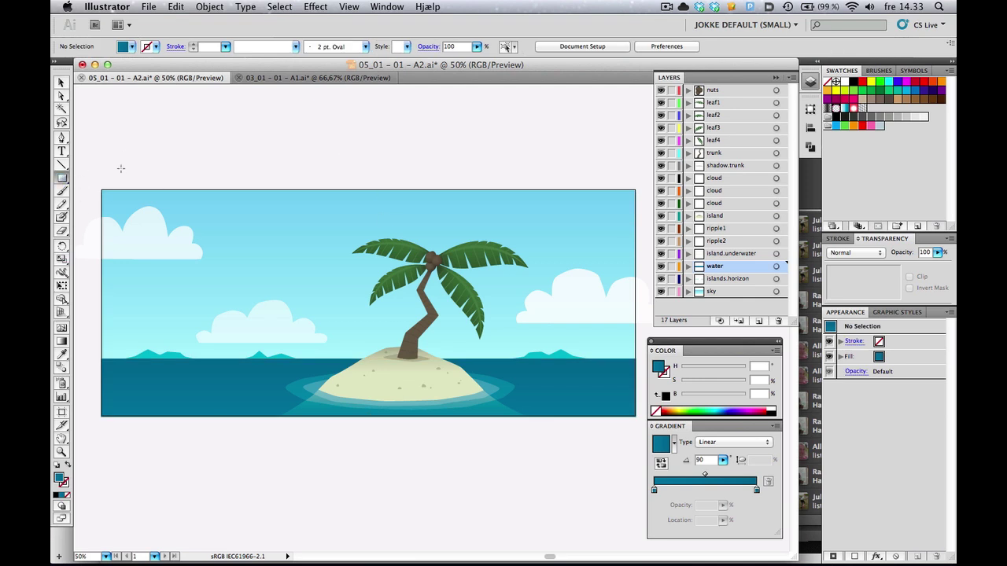
pyautogui.click(773, 413)
pyautogui.moveTo(82, 275); pyautogui.dragTo(653, 353)
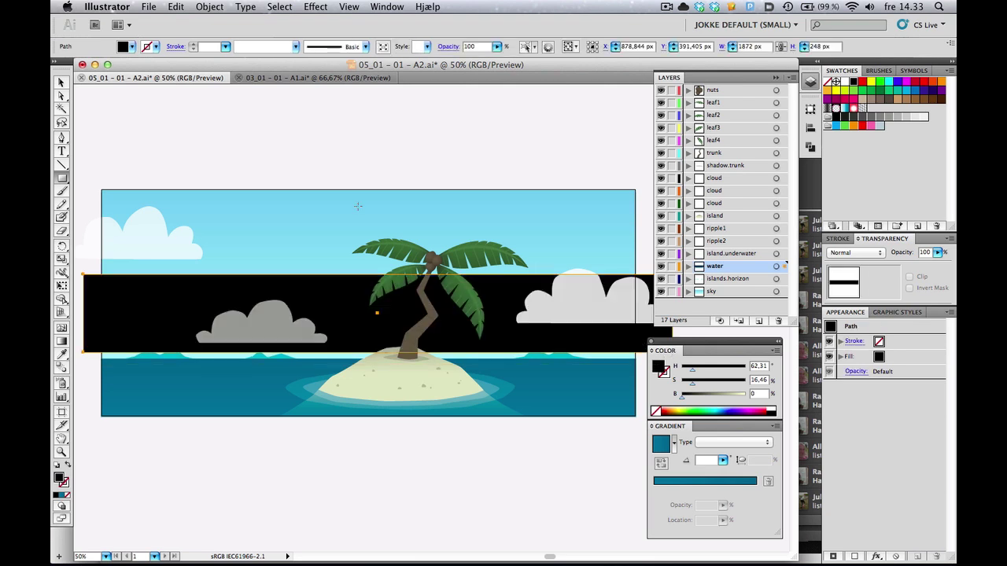
# Select the new black rectangle and bring up Effect > Distort & Transform
pyautogui.press('v')
pyautogui.click(373, 148)
pyautogui.click(156, 297)
pyautogui.click(317, 7)
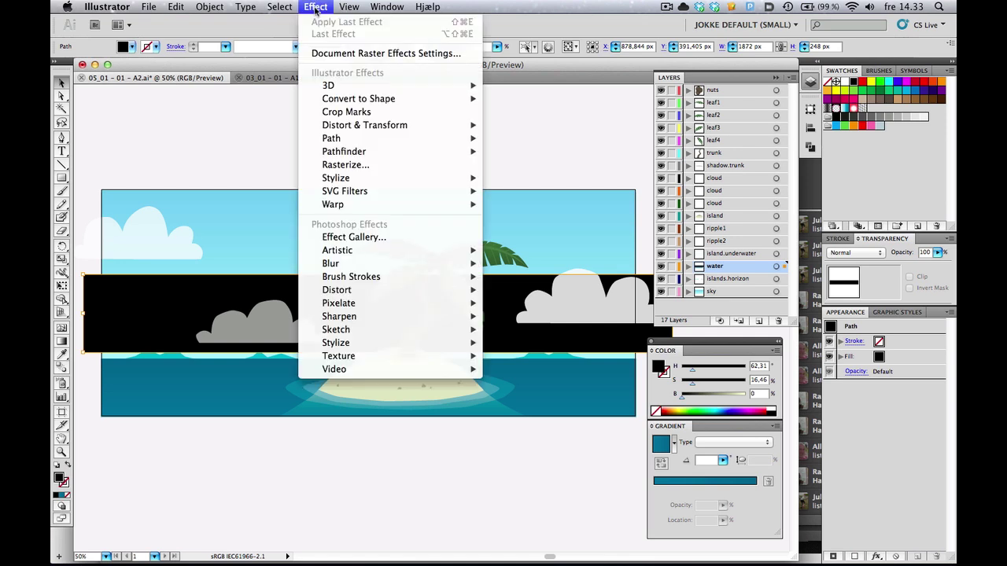
pyautogui.moveTo(371, 180)
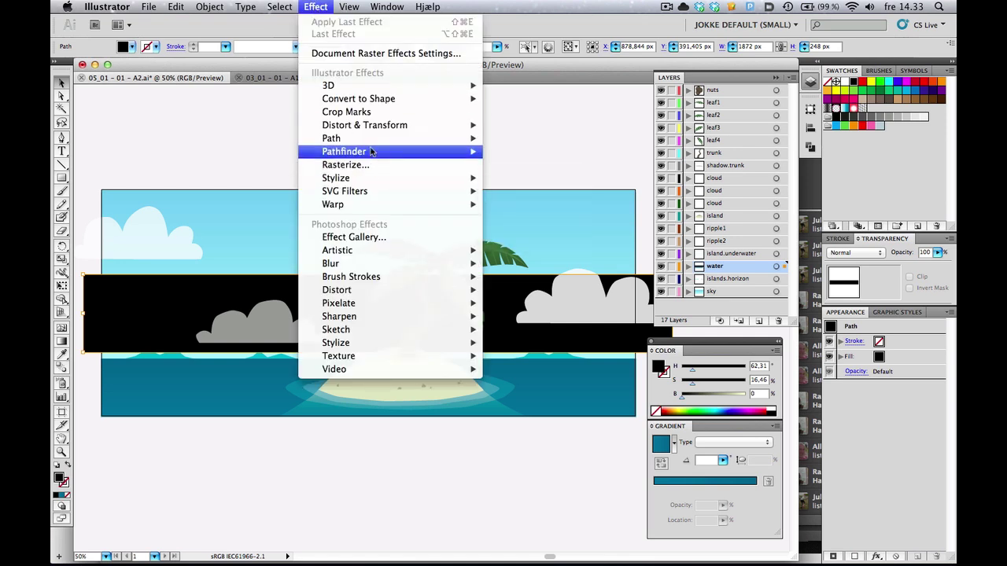
pyautogui.moveTo(373, 130)
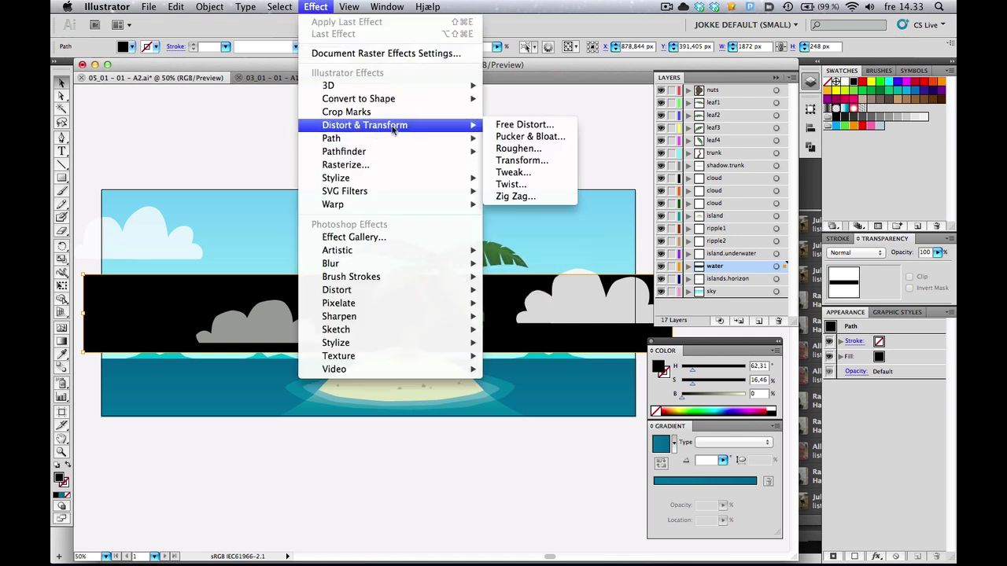
# Apply a Zig Zag effect with Size 3 px, 61 ridges per segment and Smooth points
pyautogui.click(516, 196)
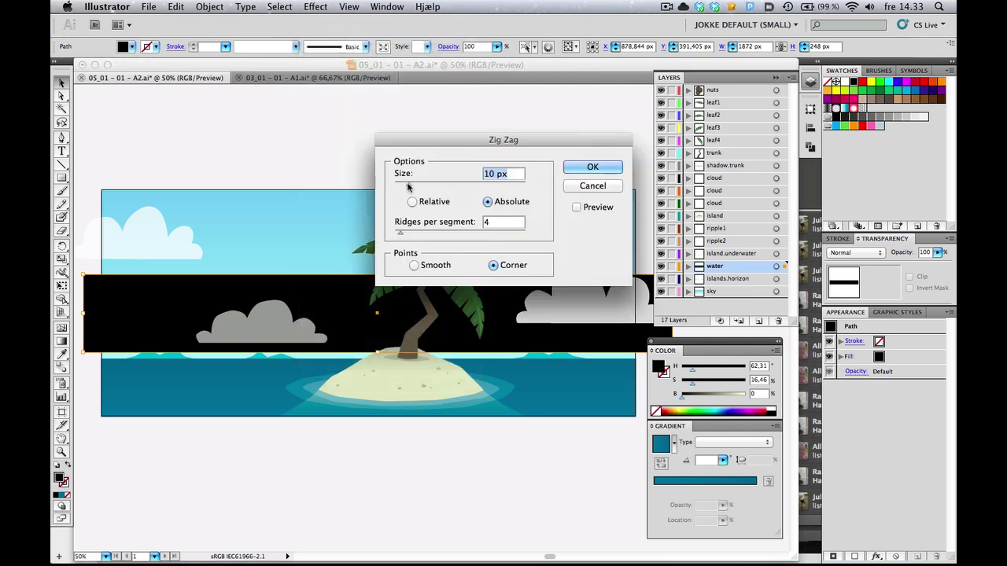
pyautogui.moveTo(393, 131); pyautogui.dragTo(306, 123)
pyautogui.click(448, 181)
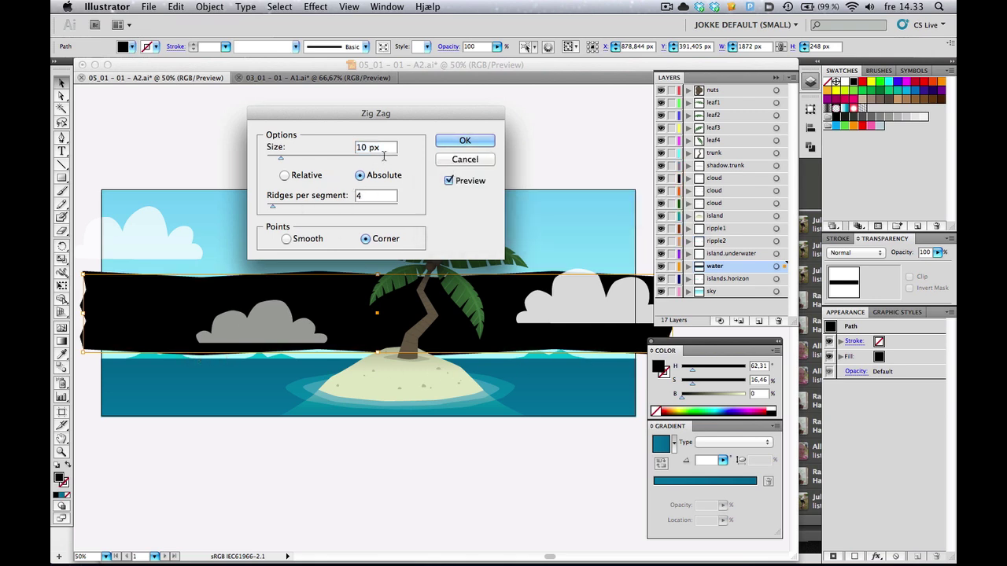
pyautogui.moveTo(274, 208); pyautogui.dragTo(331, 208)
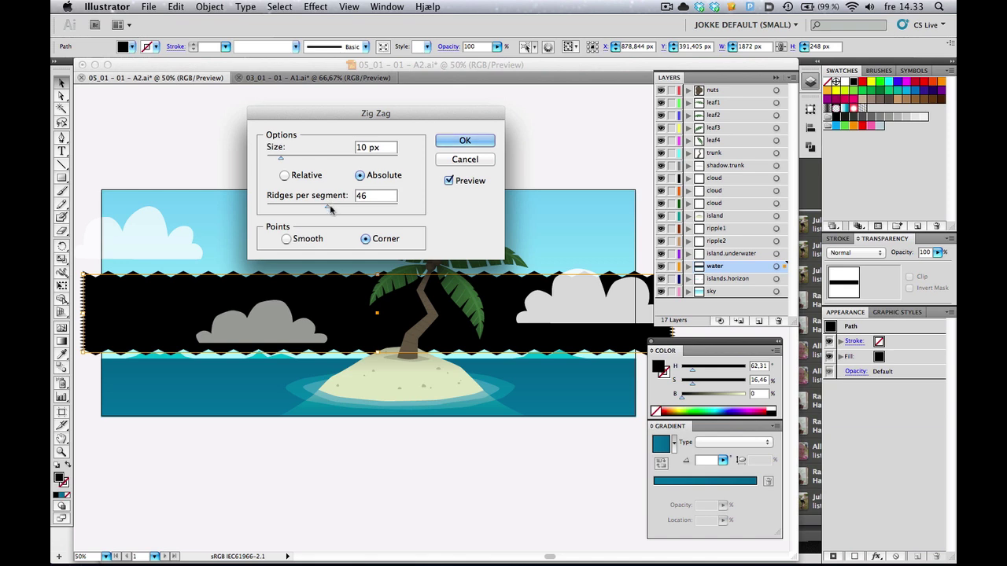
pyautogui.click(295, 241)
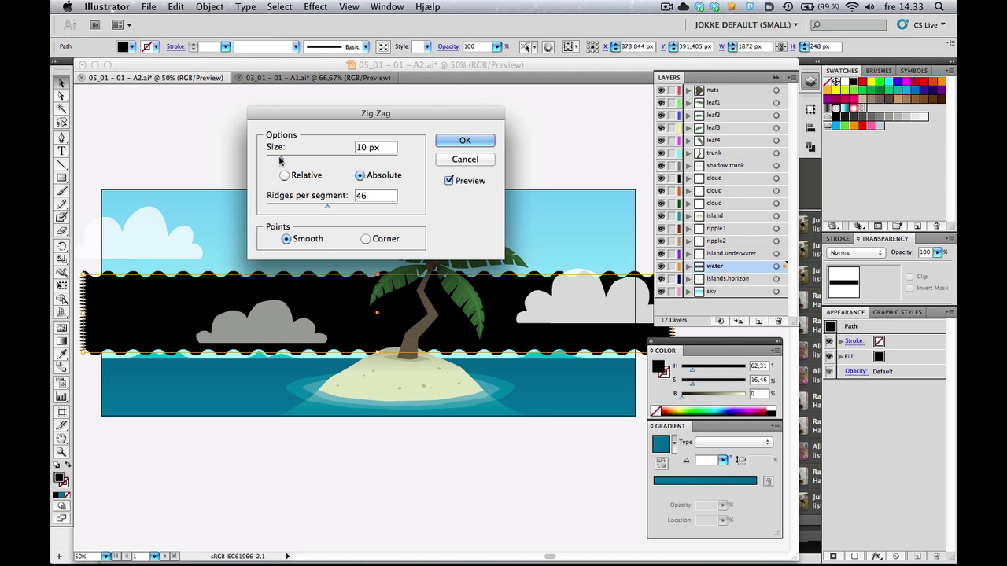
pyautogui.moveTo(281, 158); pyautogui.dragTo(273, 157)
pyautogui.moveTo(328, 207); pyautogui.dragTo(347, 208)
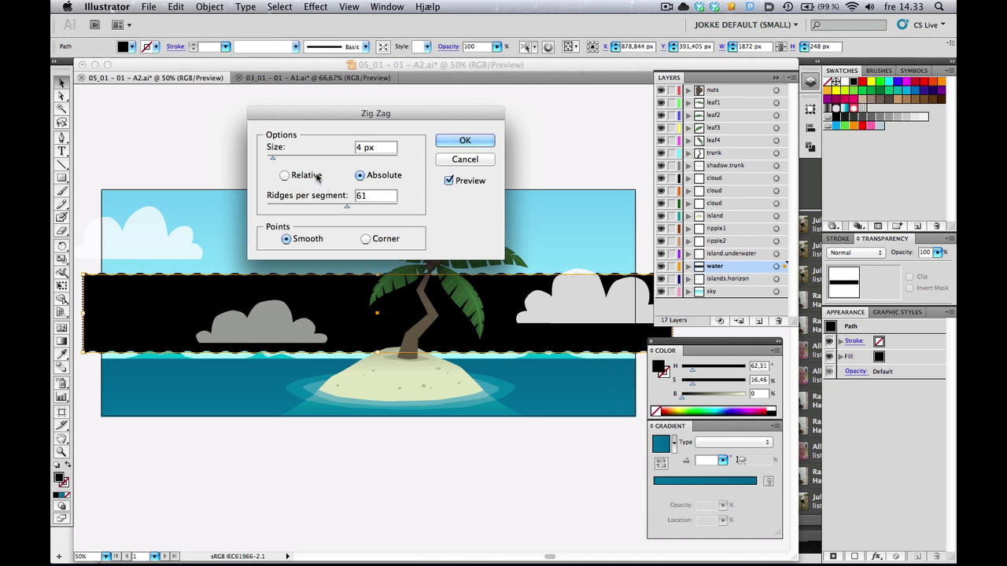
pyautogui.click(377, 150)
pyautogui.press('Down')
pyautogui.press('Down')
pyautogui.press('Up')
pyautogui.moveTo(448, 119); pyautogui.dragTo(470, 117)
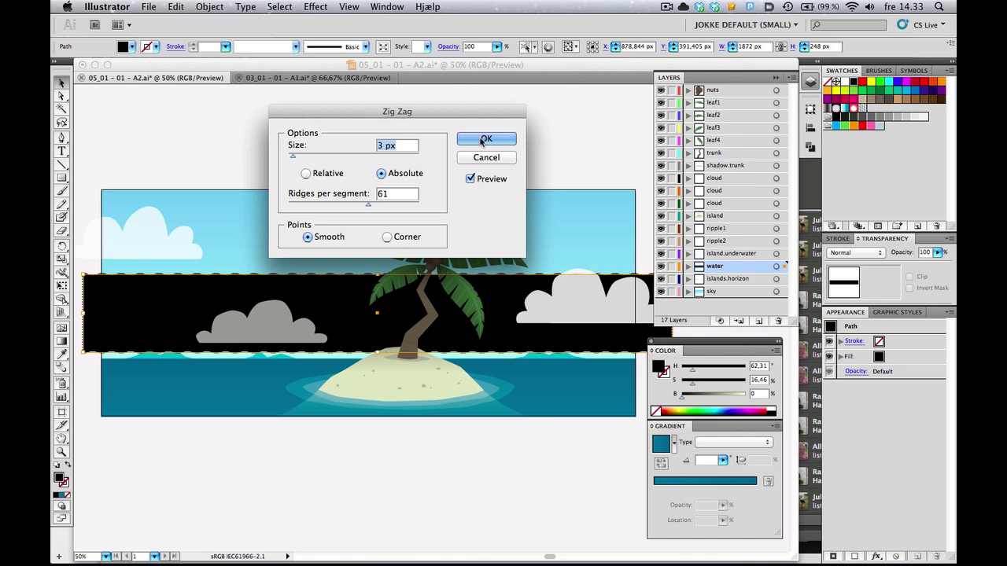
pyautogui.click(487, 140)
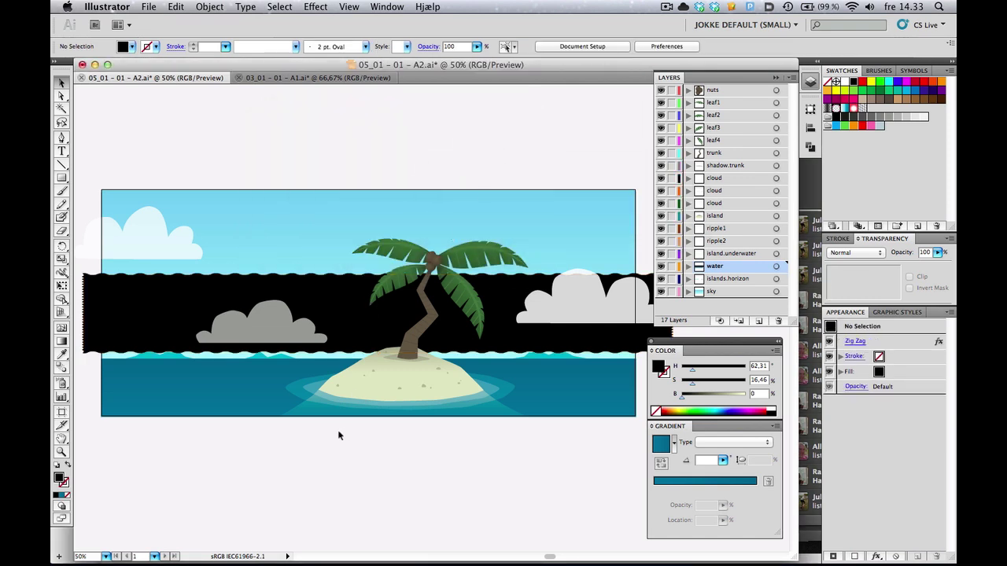
# Select the wavy black rectangle and cut it out of the artwork
pyautogui.press('super+shift+a')
pyautogui.hscroll(-2, 310, 315)
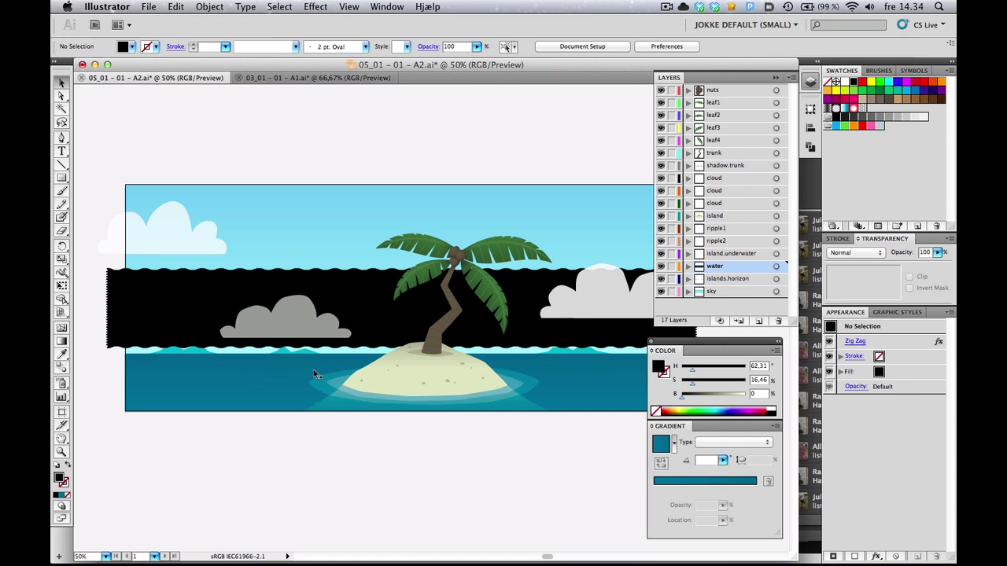
pyautogui.hscroll(2, 383, 336)
pyautogui.scroll(1, 382, 337)
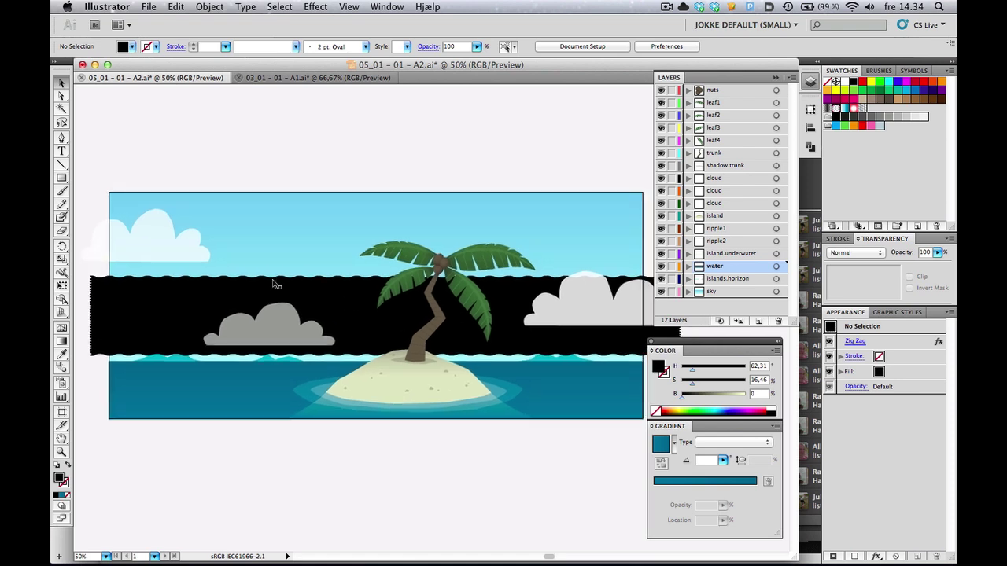
pyautogui.click(175, 300)
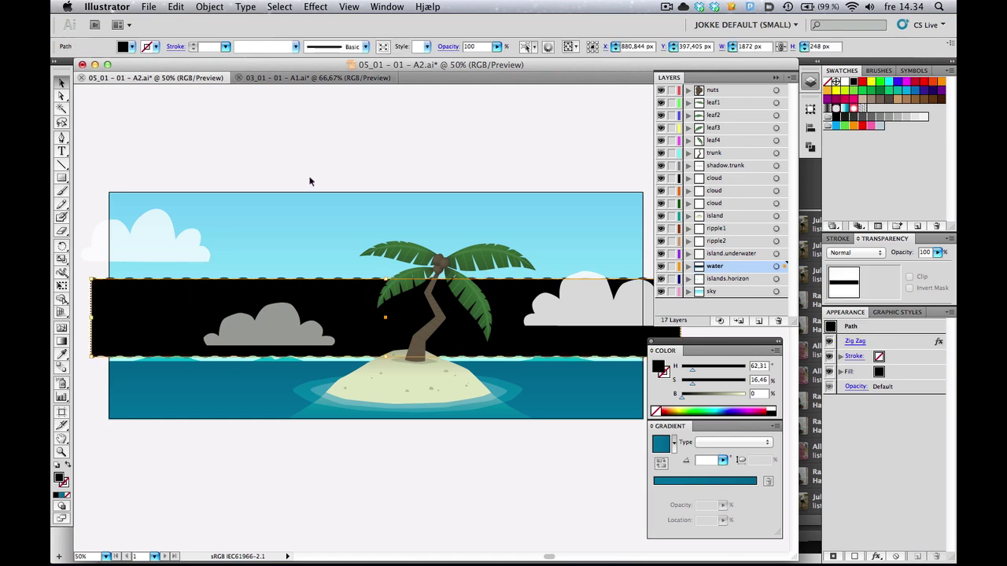
pyautogui.press('super+z')
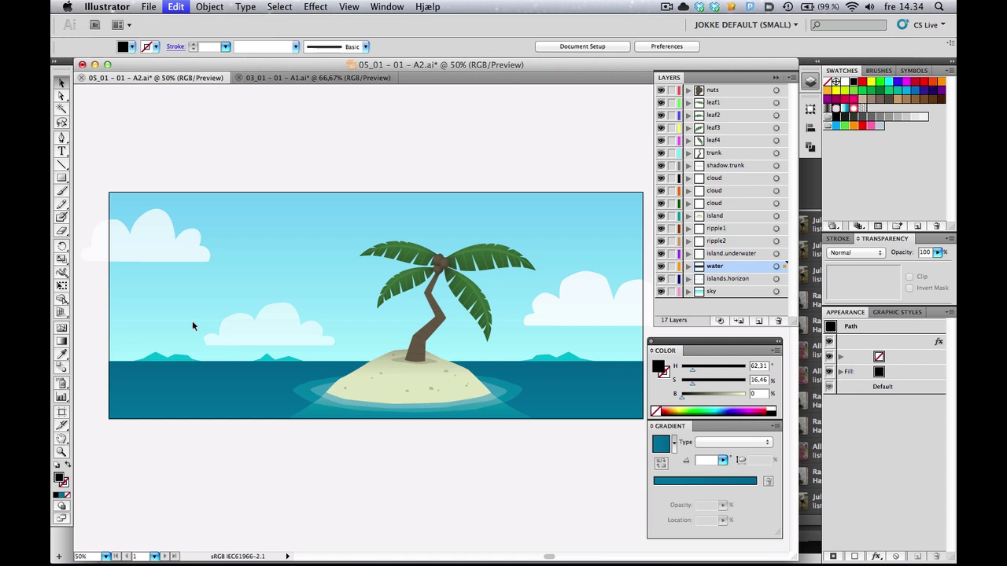
pyautogui.scroll(-1, 223, 375)
pyautogui.hscroll(-1, 222, 374)
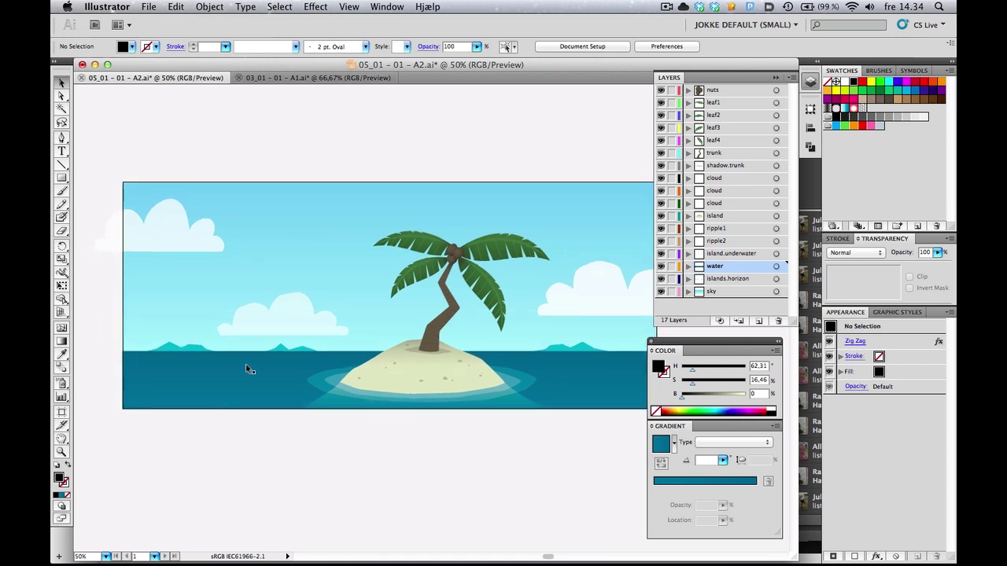
# Select the teal water shape and create a blank opacity mask for editing
pyautogui.click(246, 376)
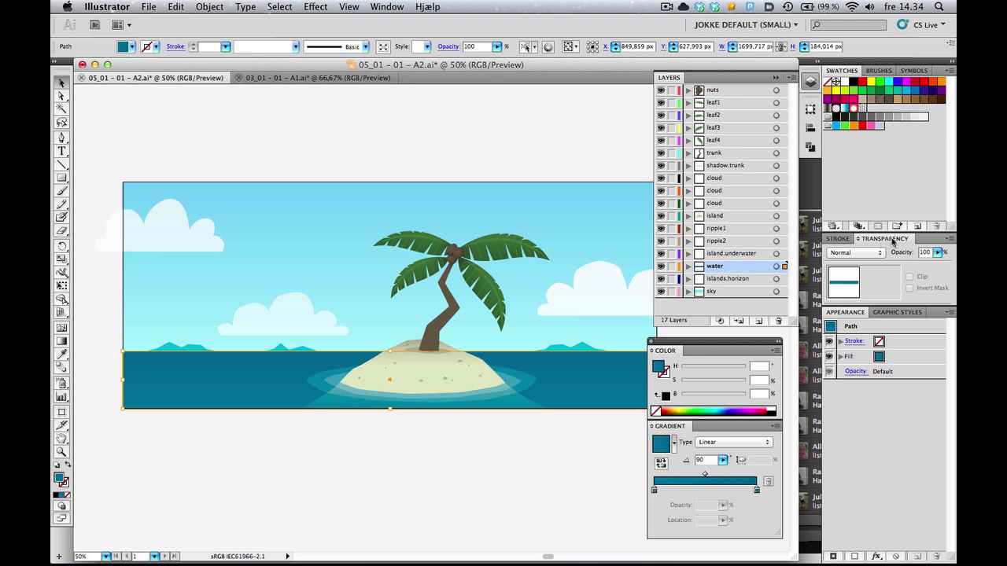
pyautogui.doubleClick(882, 284)
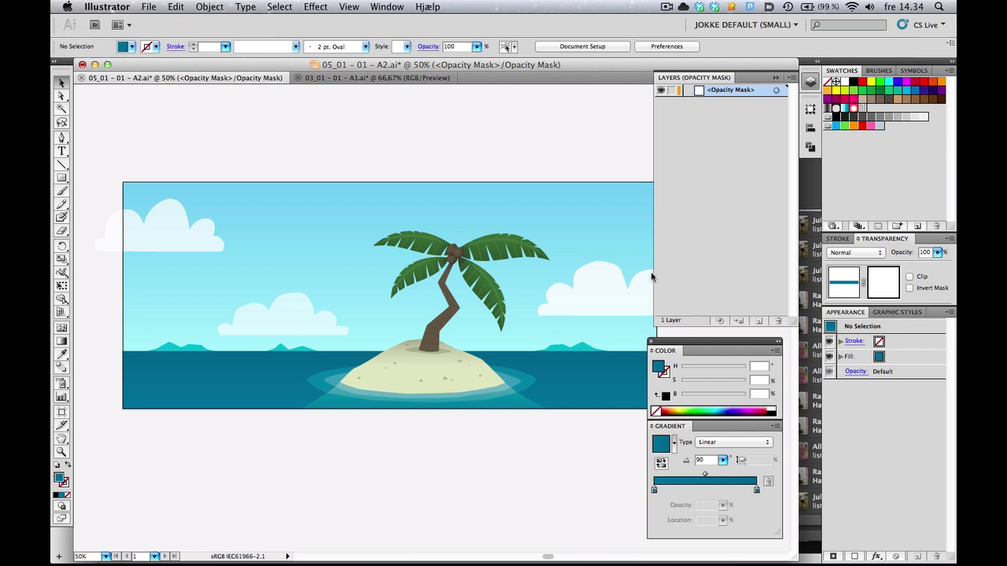
# Move the wavy black shape within the mask down onto the water's top edge
pyautogui.click(398, 315)
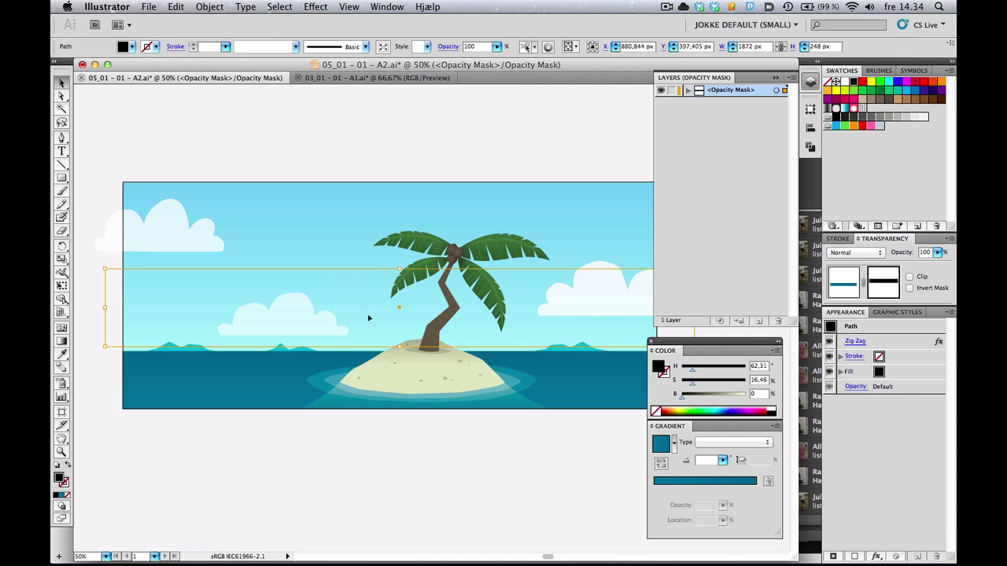
pyautogui.moveTo(367, 318); pyautogui.dragTo(362, 336)
pyautogui.click(333, 362)
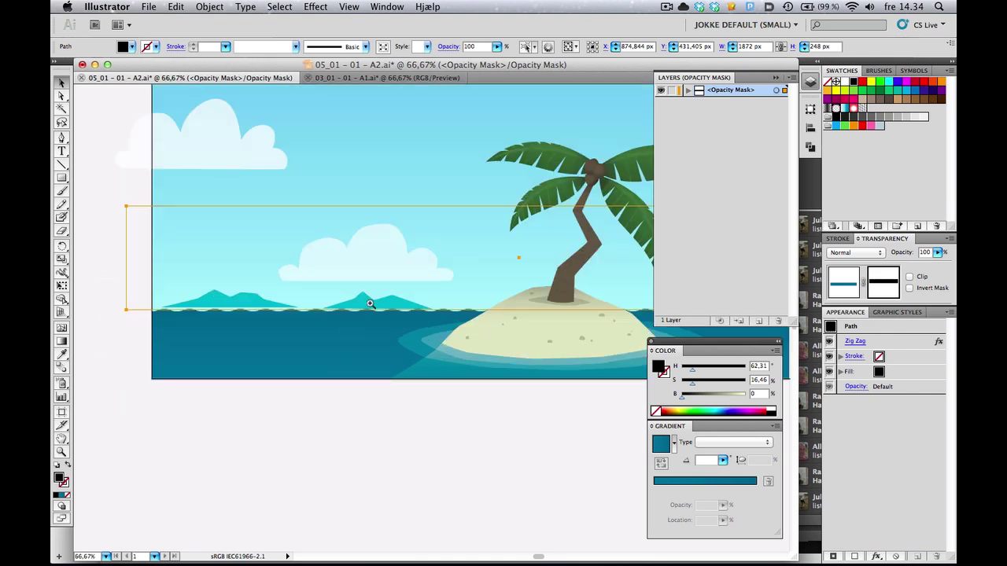
pyautogui.click(370, 304)
pyautogui.moveTo(423, 333); pyautogui.dragTo(442, 297)
pyautogui.moveTo(585, 254)
pyautogui.mouseDown()
pyautogui.moveTo(595, 268)
pyautogui.moveTo(578, 267)
pyautogui.moveTo(604, 278)
pyautogui.moveTo(608, 267)
pyautogui.moveTo(609, 280)
pyautogui.moveTo(614, 272)
pyautogui.moveTo(608, 304)
pyautogui.moveTo(613, 270)
pyautogui.moveTo(603, 266)
pyautogui.moveTo(602, 290)
pyautogui.moveTo(600, 252)
pyautogui.mouseUp()
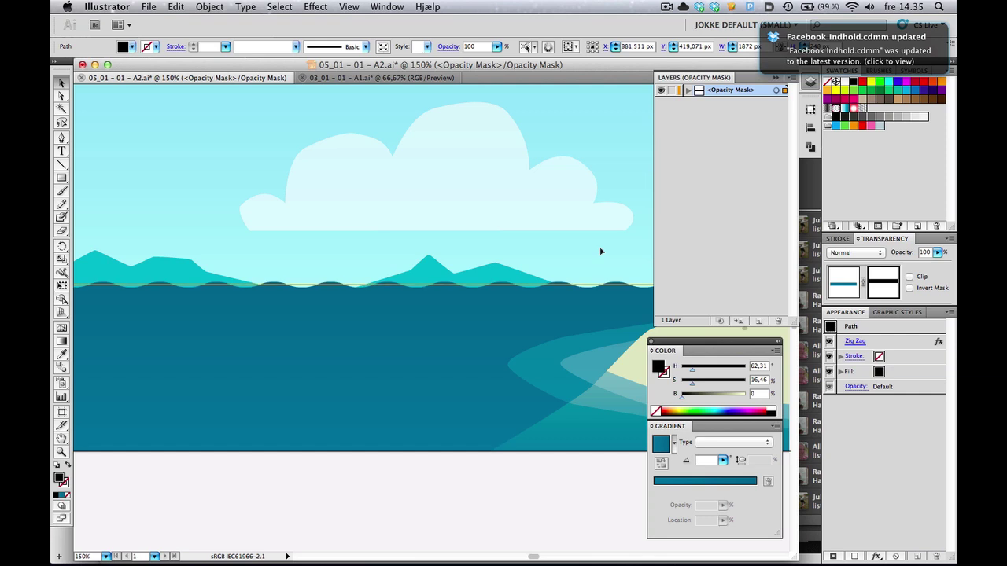
# Leave mask editing, deselect, and zoom around to review the sea's scalloped top edge
pyautogui.click(843, 286)
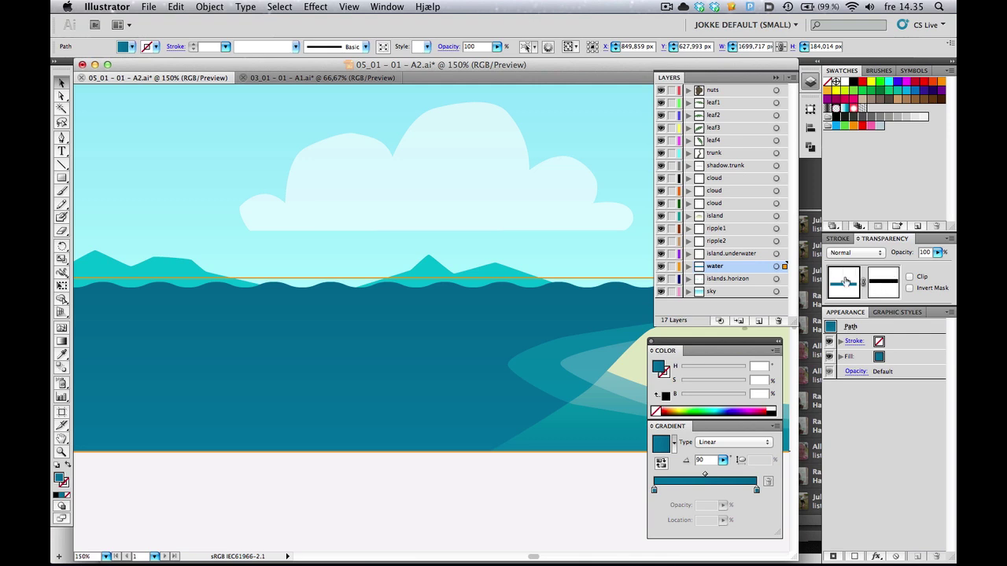
pyautogui.press('super+shift+a')
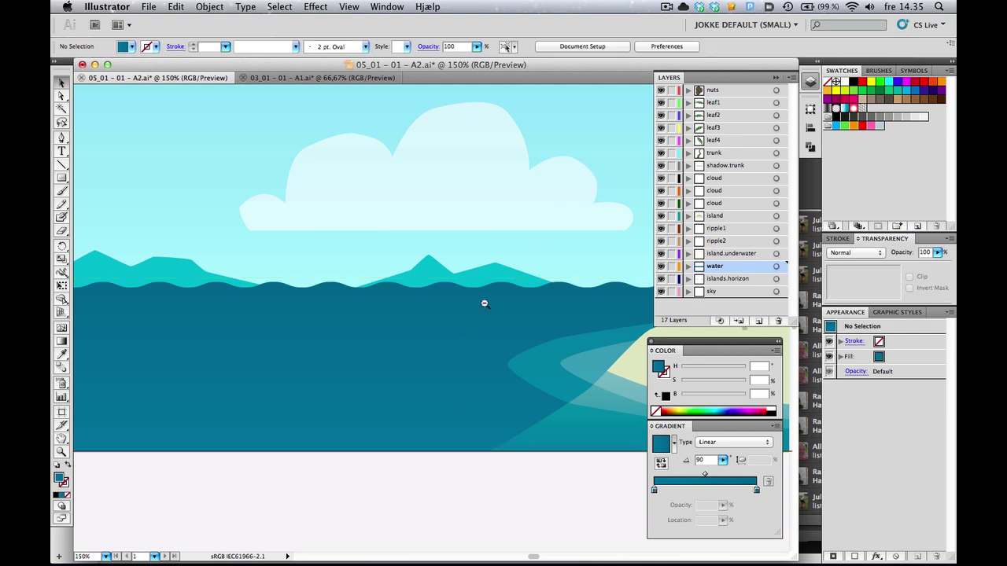
pyautogui.keyDown('alt'); pyautogui.click(497, 301); pyautogui.keyUp('alt')
pyautogui.keyDown('alt'); pyautogui.click(497, 300); pyautogui.keyUp('alt')
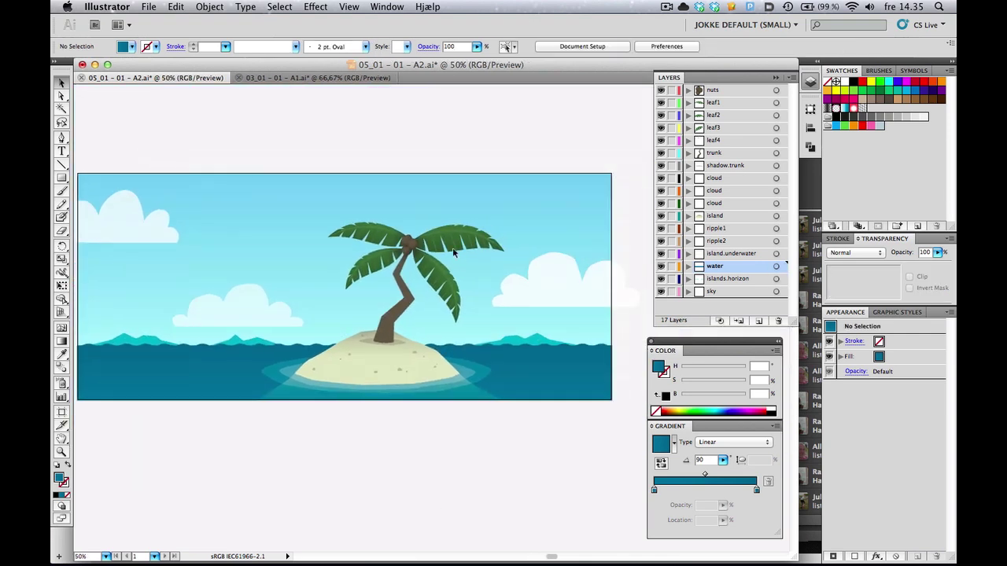
pyautogui.click(503, 309)
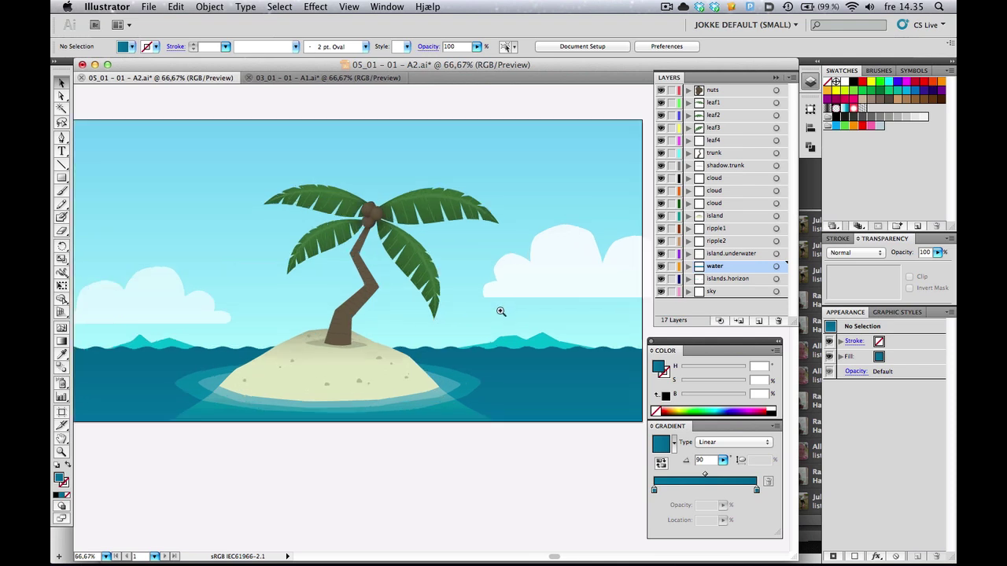
pyautogui.click(501, 311)
pyautogui.moveTo(538, 315); pyautogui.dragTo(412, 330)
pyautogui.press('super+minus')
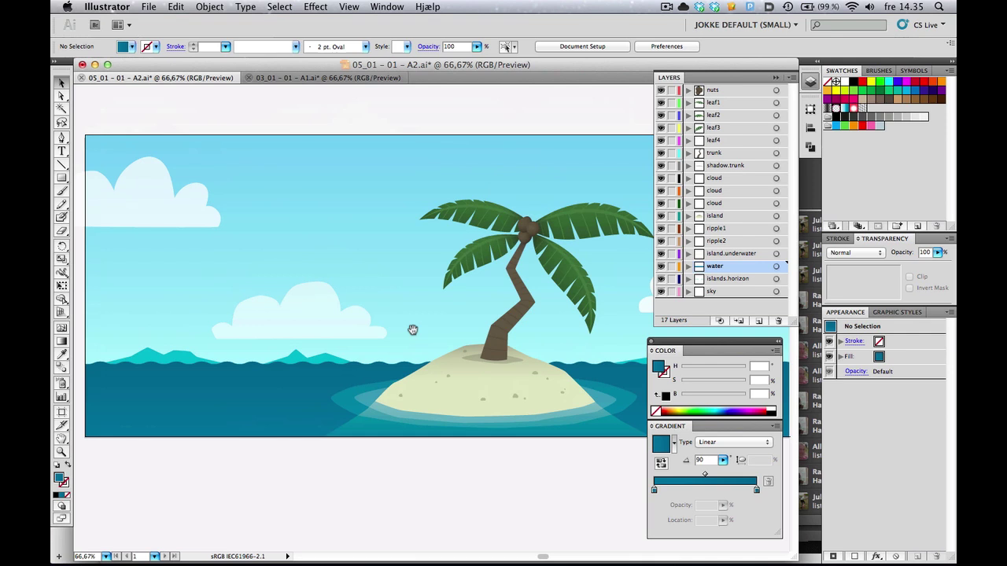
pyautogui.scroll(2, 446, 350)
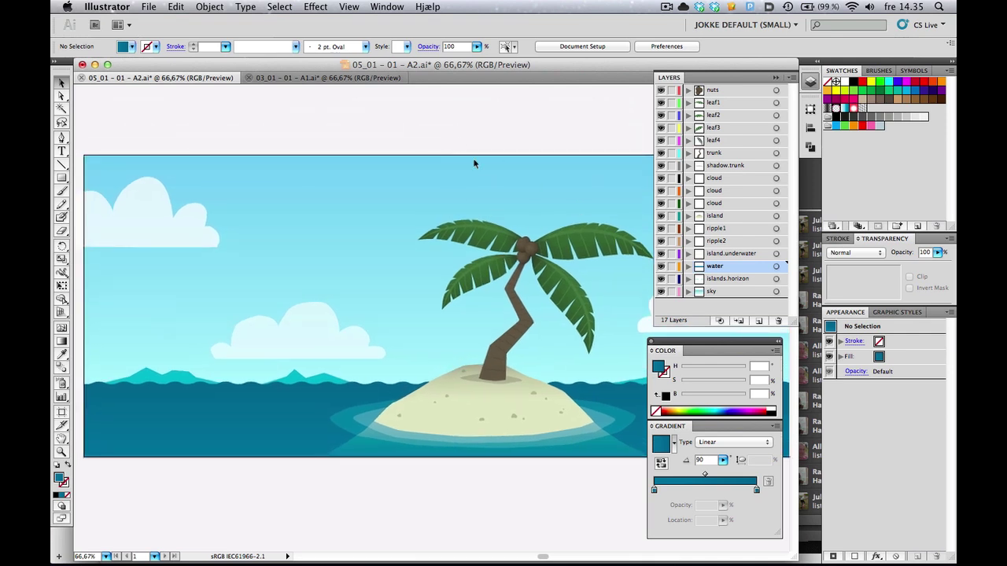
pyautogui.hscroll(-2, 366, 283)
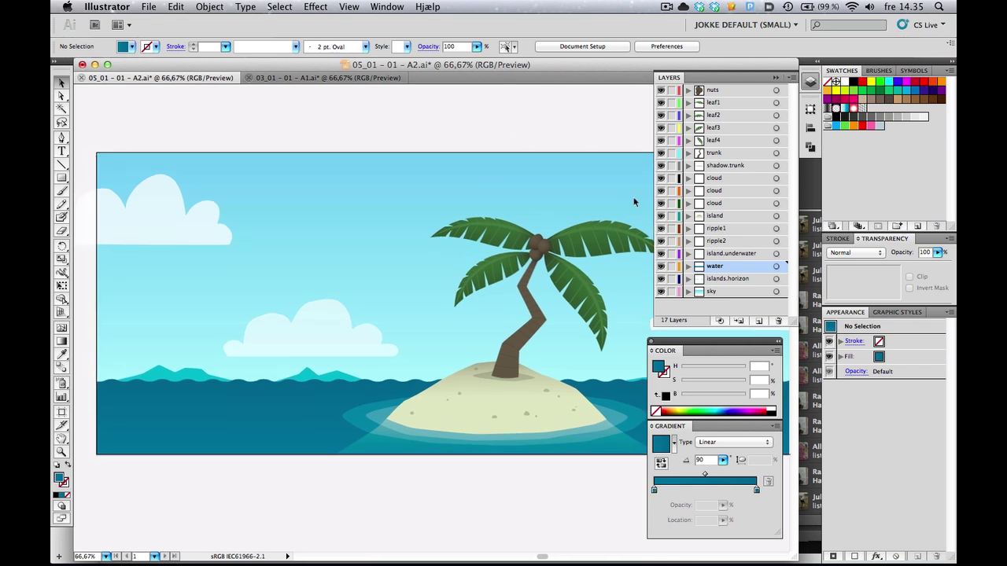